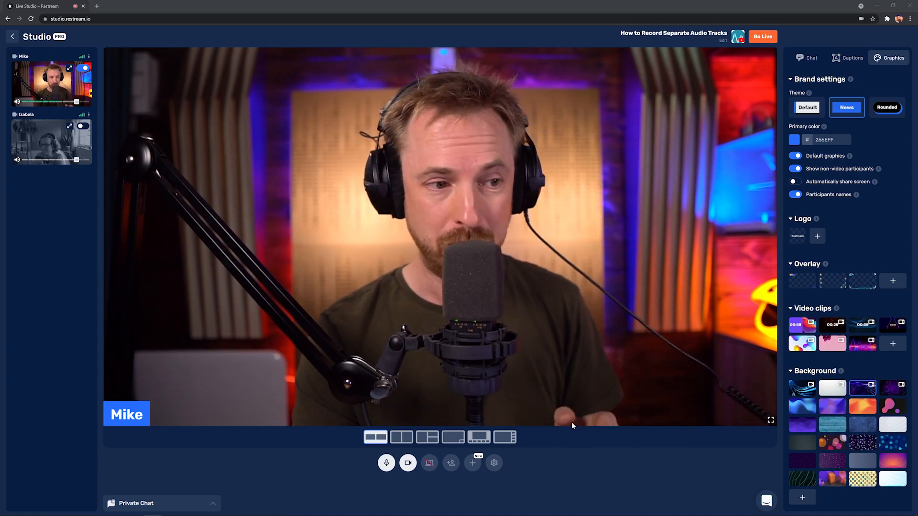
# View and dismiss the guest invite link for the broadcast
pyautogui.click(451, 463)
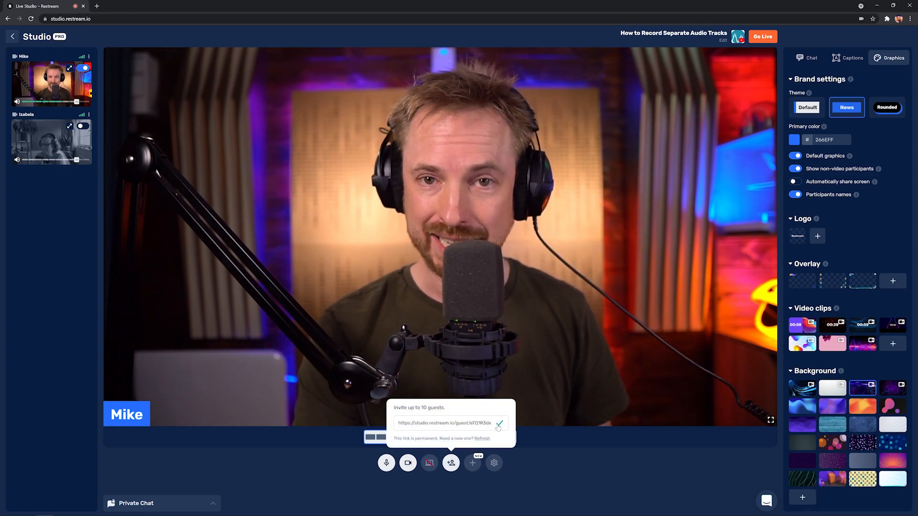
pyautogui.click(545, 469)
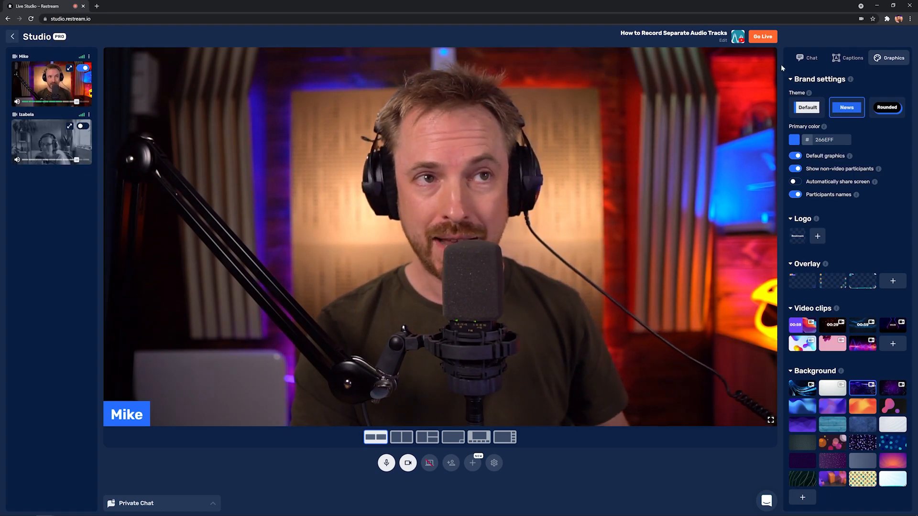
# Go live and toggle Izabela onto the stage beside Mike
pyautogui.click(763, 37)
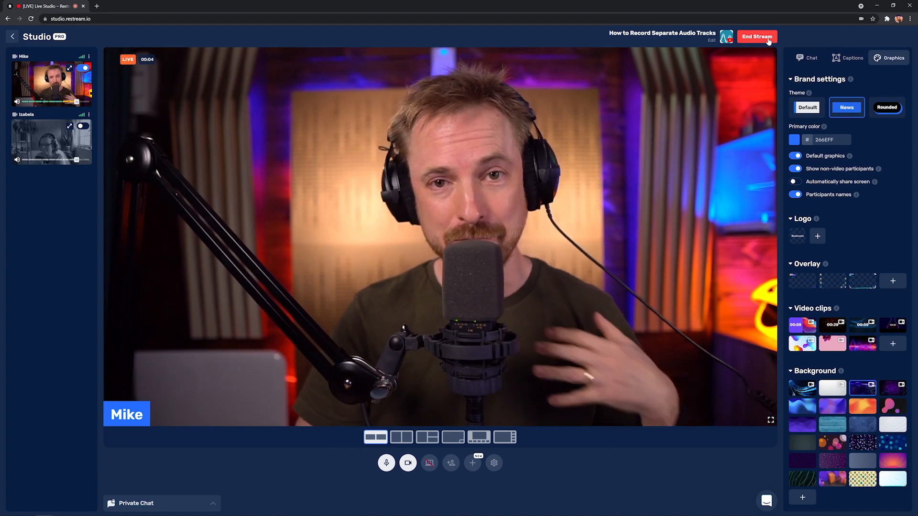
pyautogui.click(82, 126)
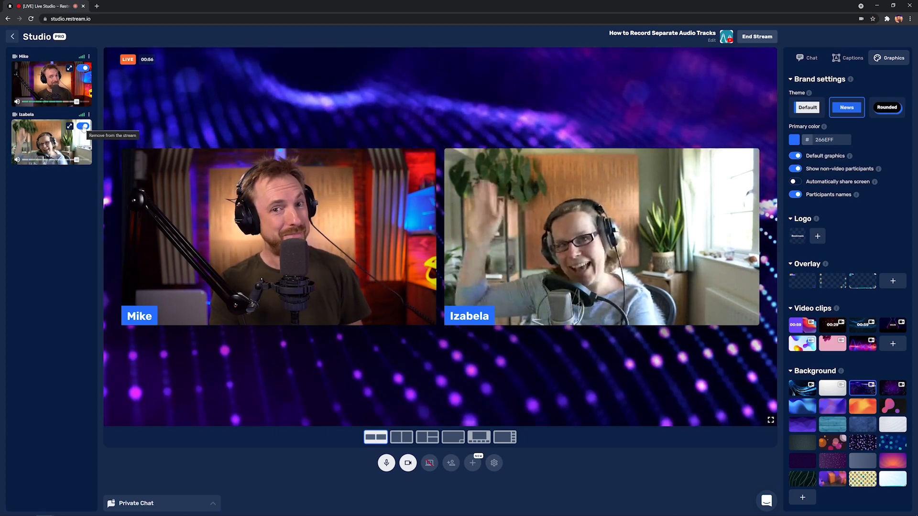
# Remove Izabela from the stage, end the stream and confirm in the dialog
pyautogui.click(82, 127)
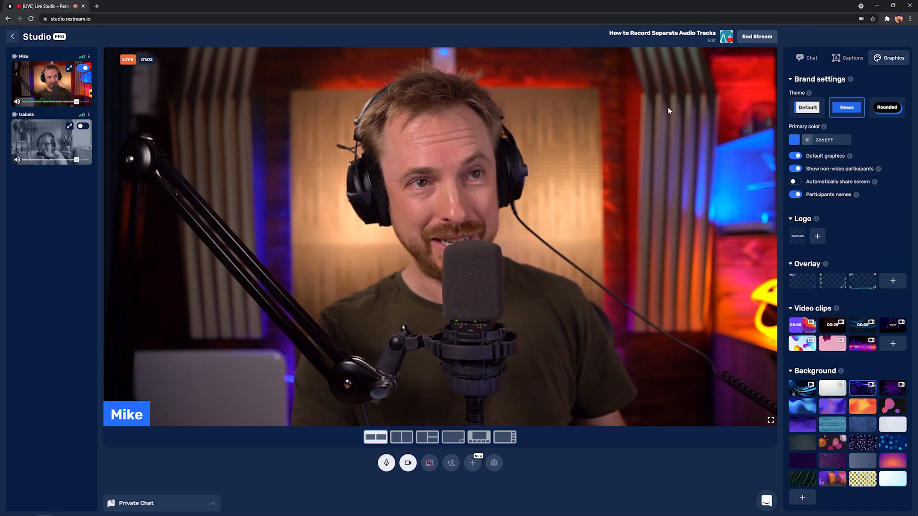
pyautogui.click(754, 39)
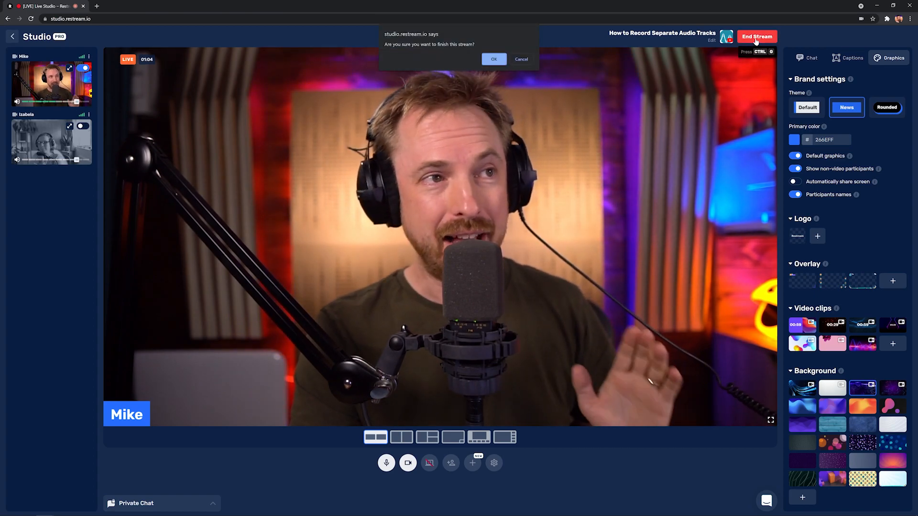
pyautogui.click(493, 59)
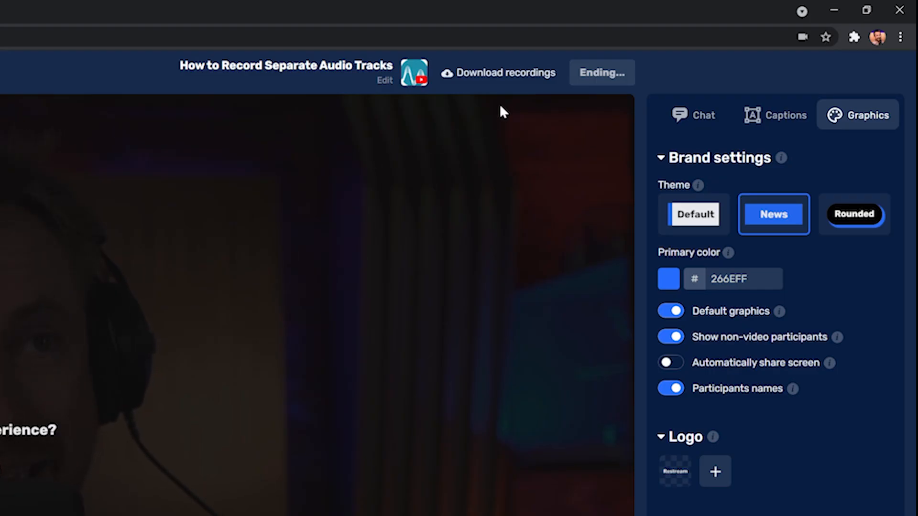
# Download the split audio tracks zip from the recordings list and switch to Adobe Audition
pyautogui.click(513, 77)
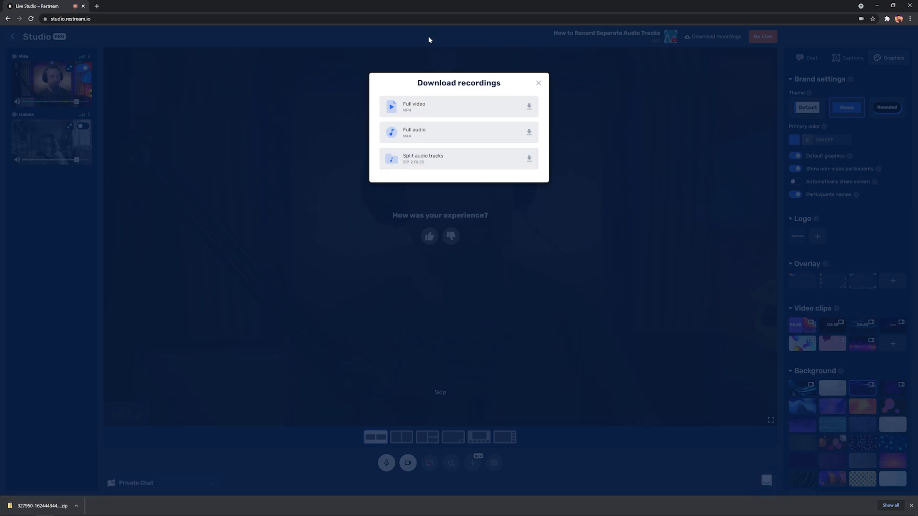
pyautogui.hotkey('alt', 'Tab')
pyautogui.press('Tab')
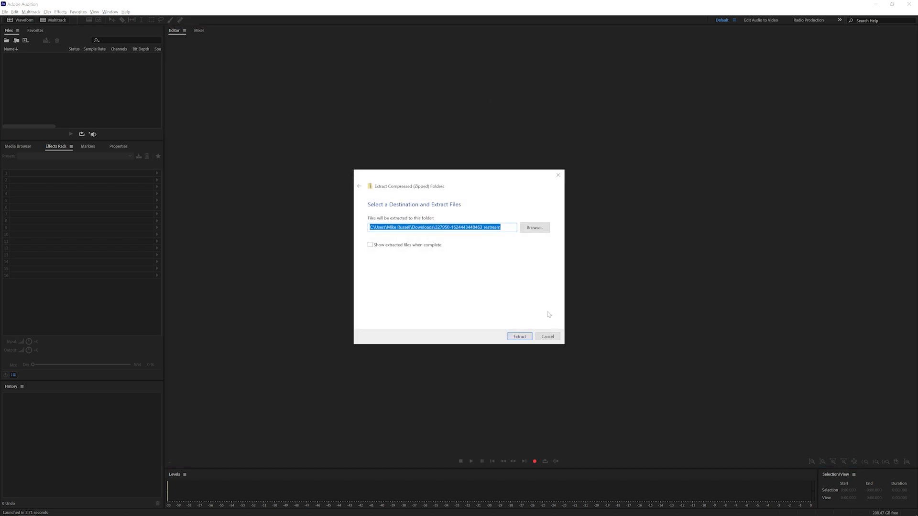
# Extract the zip, import both files and view Izabela's and Mike's waveforms
pyautogui.click(519, 338)
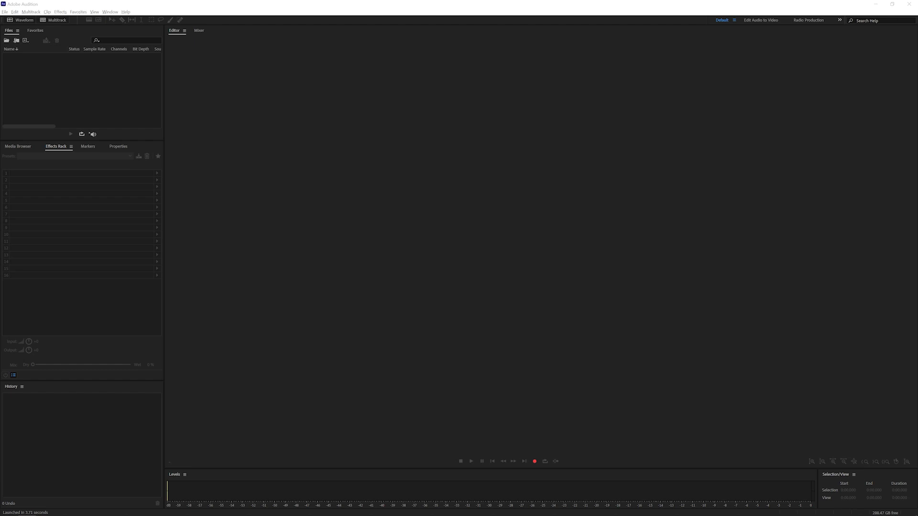
pyautogui.moveTo(406, 46); pyautogui.dragTo(385, 155)
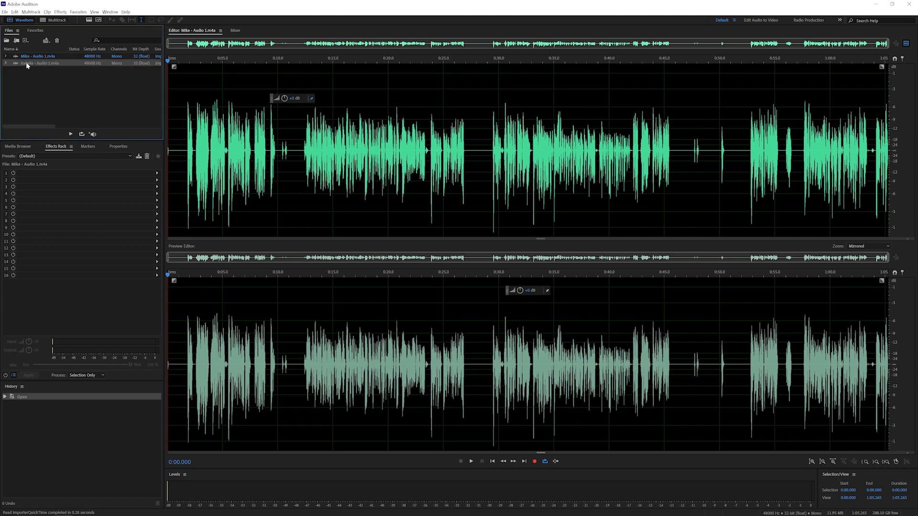
pyautogui.doubleClick(28, 65)
pyautogui.doubleClick(31, 57)
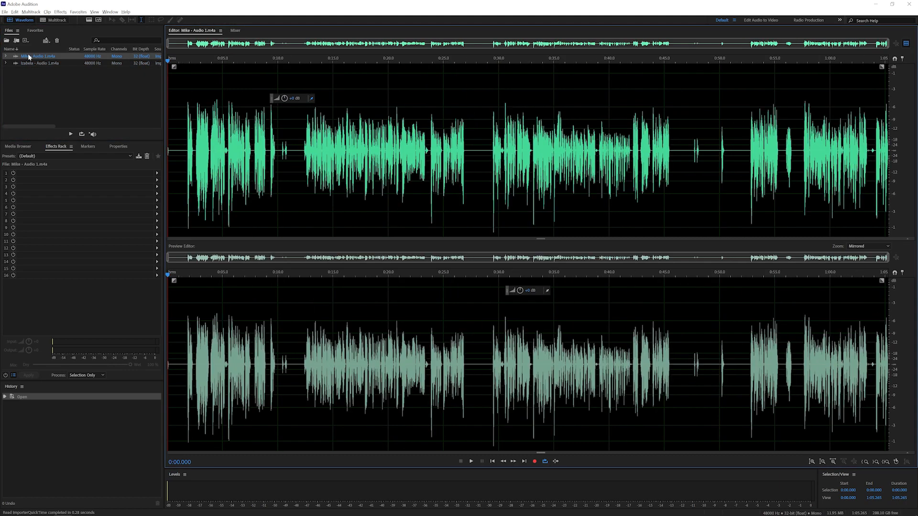
# Create a new multitrack session with Mike's audio on Track 1 and Izabela's on Track 2
pyautogui.click(57, 21)
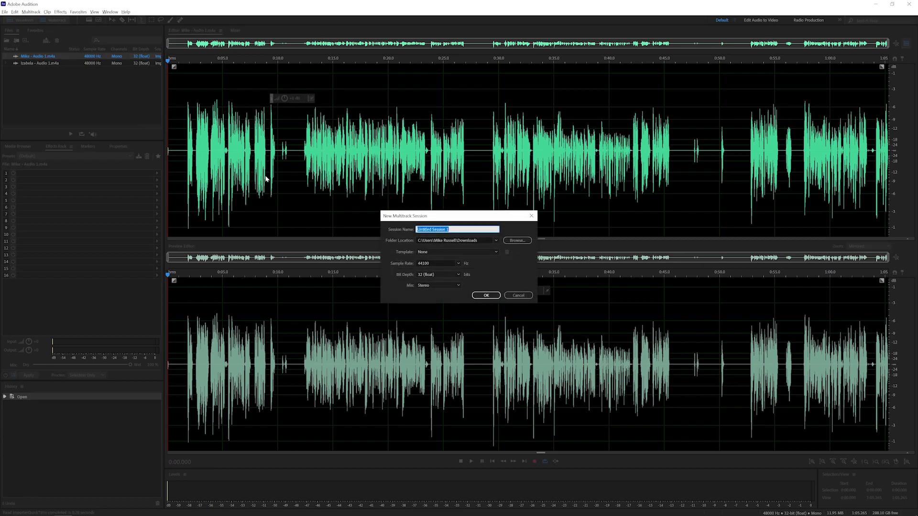
pyautogui.write('Mike & Iz Podcast')
pyautogui.press('Return')
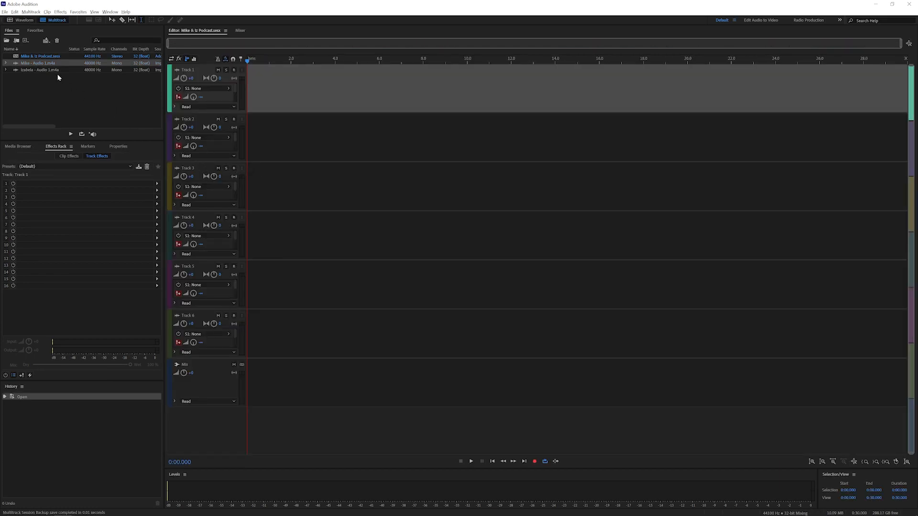
pyautogui.moveTo(50, 63); pyautogui.dragTo(248, 90)
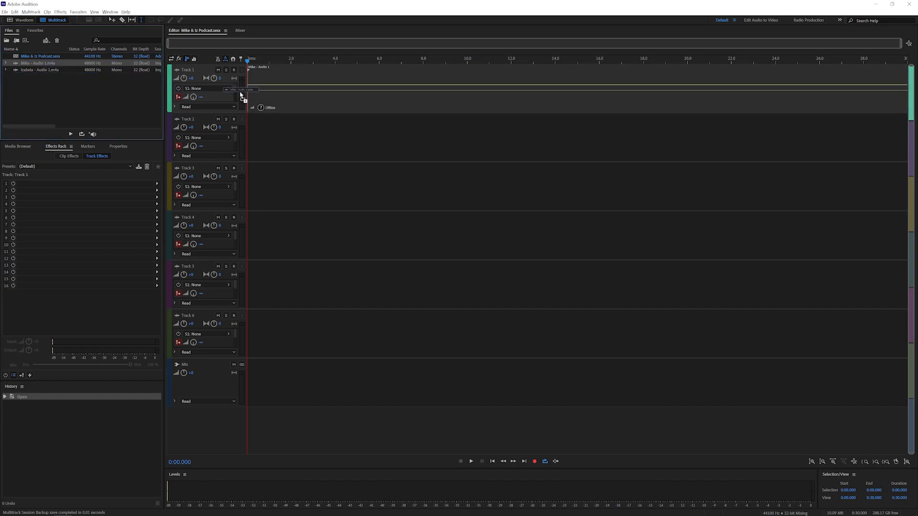
pyautogui.moveTo(32, 75); pyautogui.dragTo(213, 132)
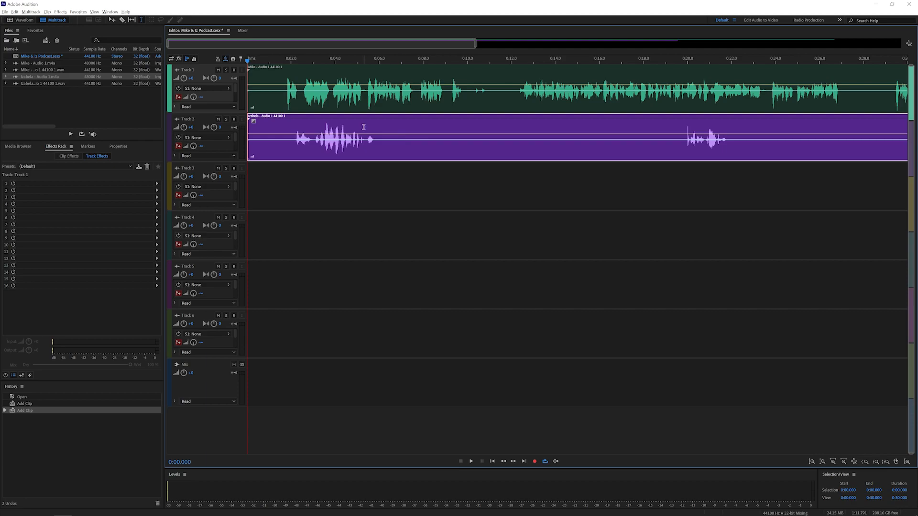
pyautogui.scroll(-3, 364, 122)
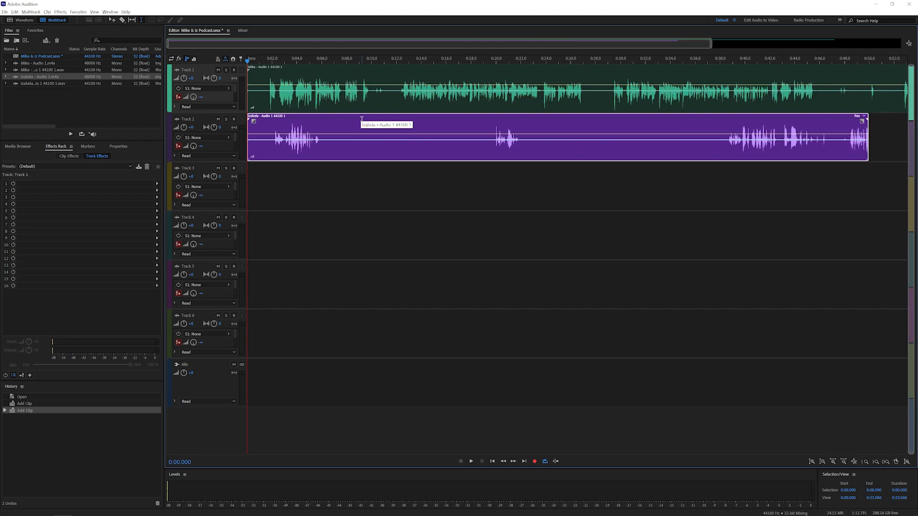
# Drag Izabela's Track 2 clip later and park the playhead about eight seconds in
pyautogui.moveTo(316, 121); pyautogui.dragTo(380, 122)
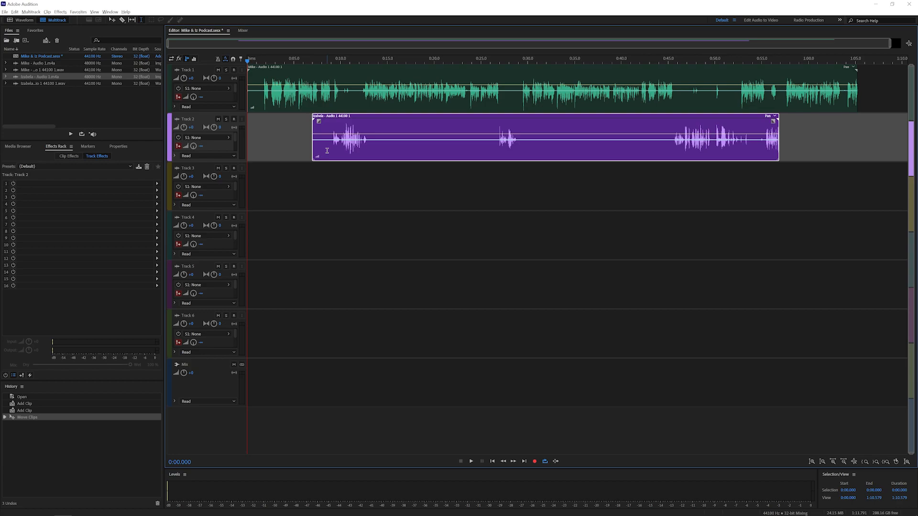
pyautogui.click(326, 151)
# Review playback around 0:24–0:27, soloing Track 2 to hear Izabela alone
pyautogui.click(470, 106)
pyautogui.press('space')
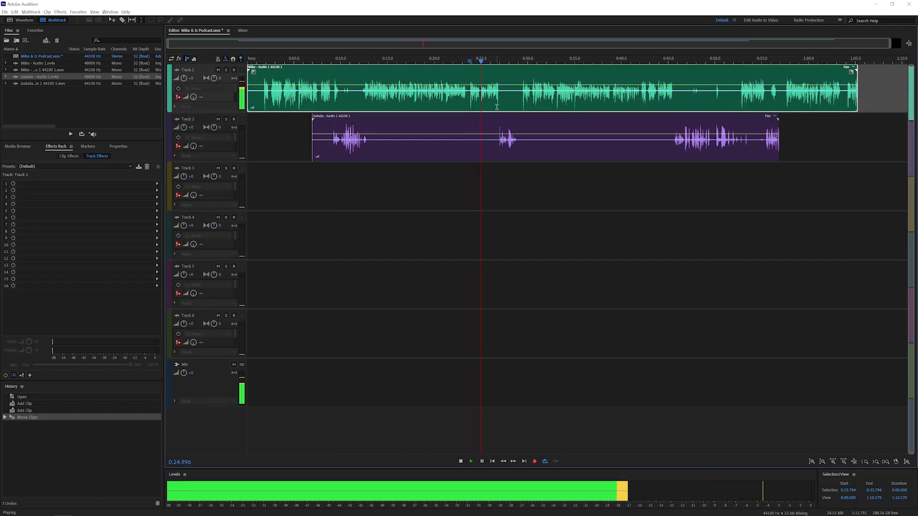
pyautogui.press('space')
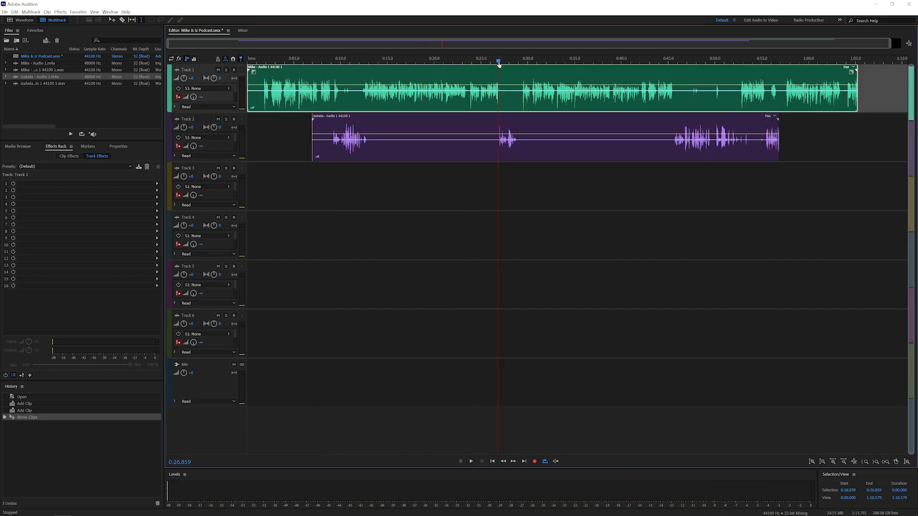
pyautogui.press('space')
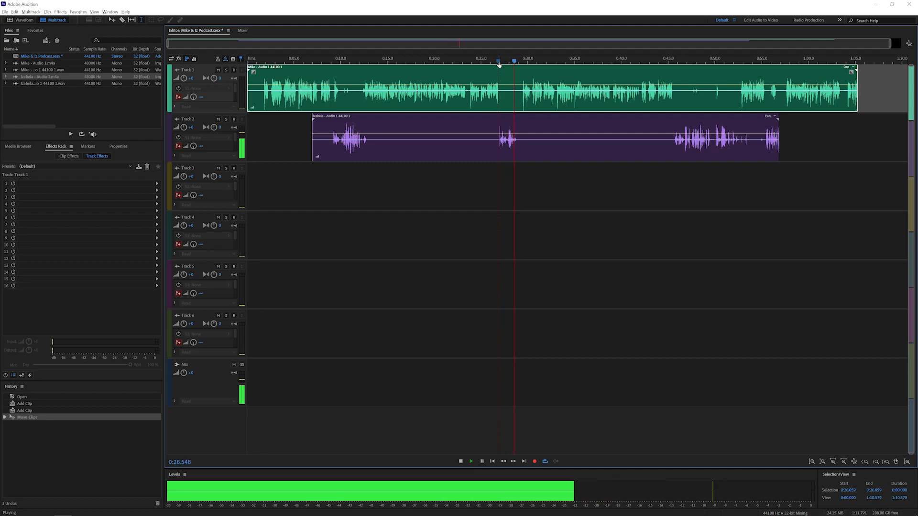
pyautogui.click(499, 63)
pyautogui.click(497, 99)
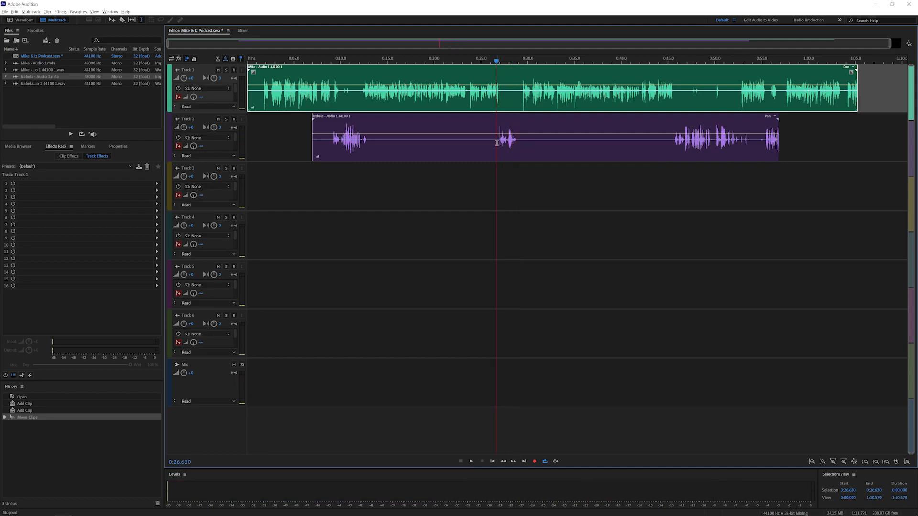
pyautogui.click(220, 120)
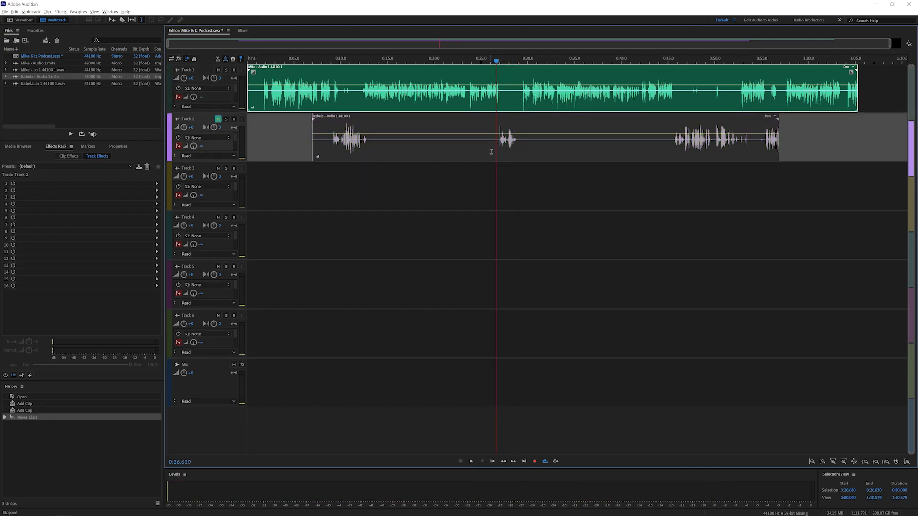
pyautogui.press('space')
pyautogui.press('space')
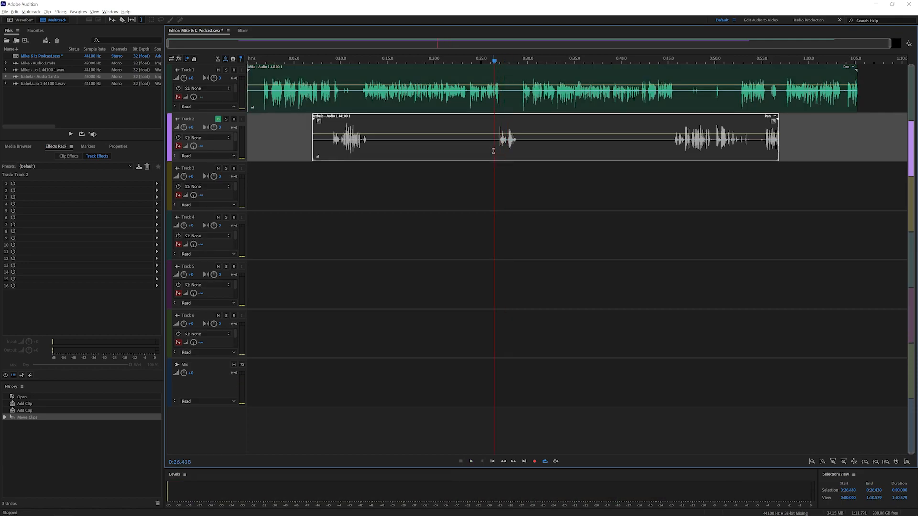
pyautogui.click(217, 120)
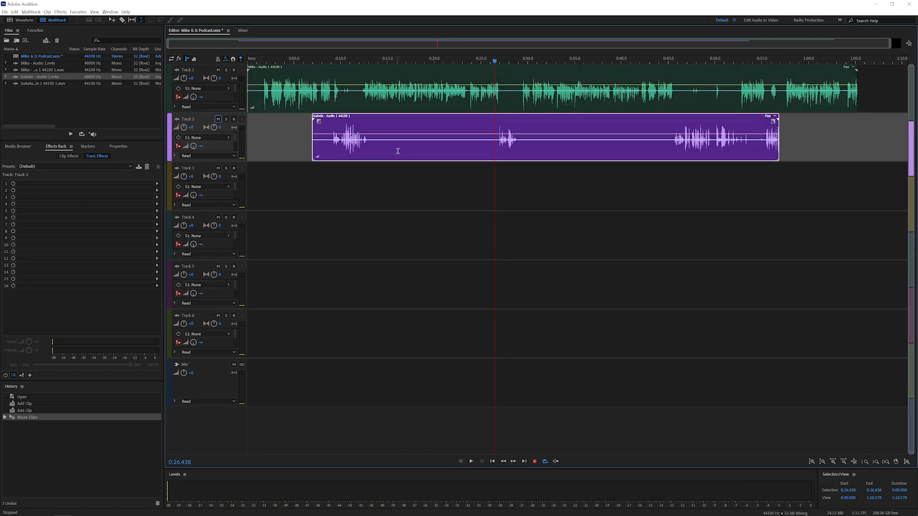
# Delete the range from about 0:16 to 0:25 out of the Track 2 clip
pyautogui.moveTo(396, 149); pyautogui.dragTo(483, 148)
pyautogui.press('Delete')
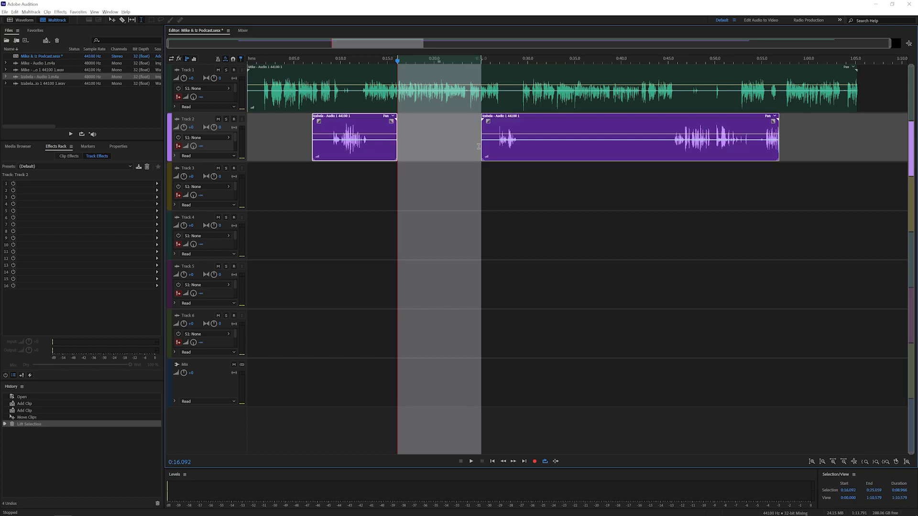
pyautogui.click(517, 184)
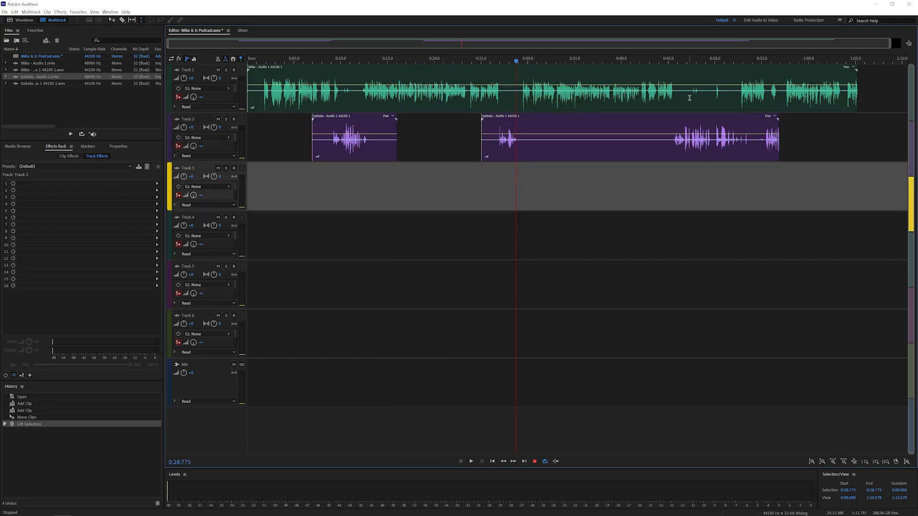
# Delete the section from about 0:47 to 0:51 out of the Track 1 clip
pyautogui.moveTo(690, 95); pyautogui.dragTo(728, 97)
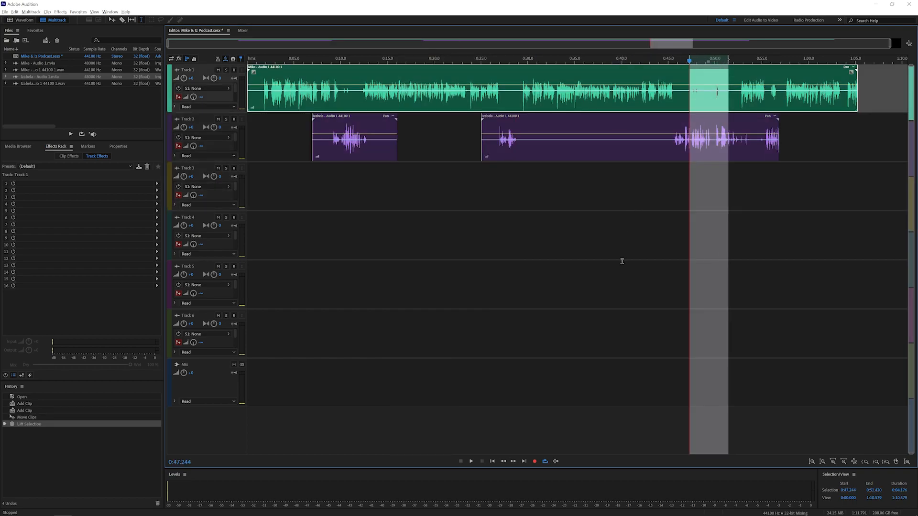
pyautogui.press('Delete')
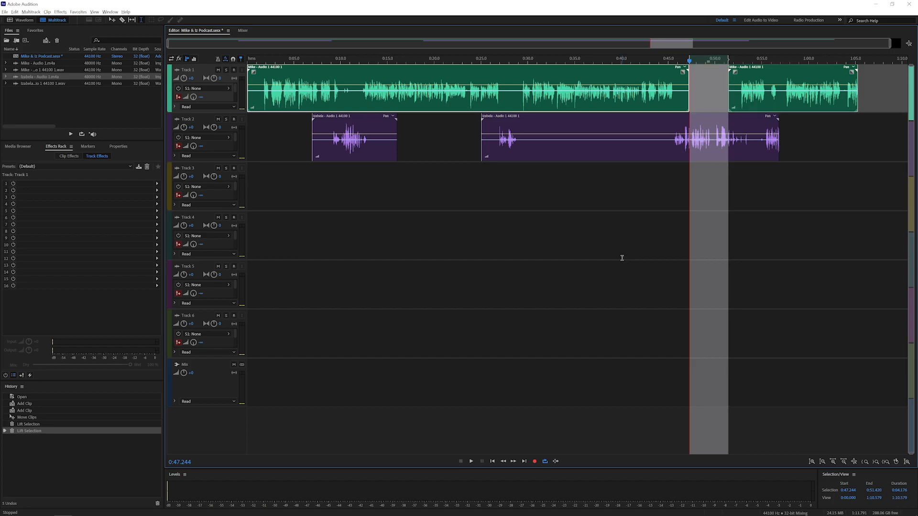
pyautogui.click(461, 131)
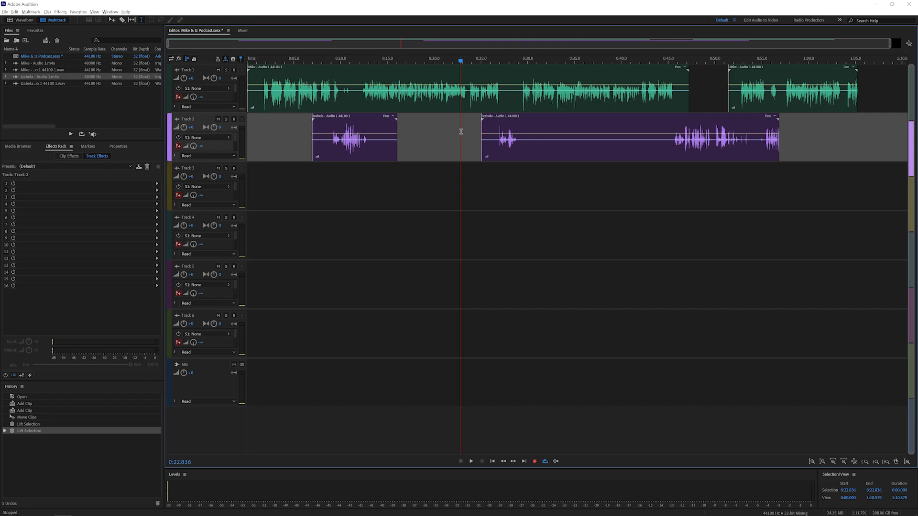